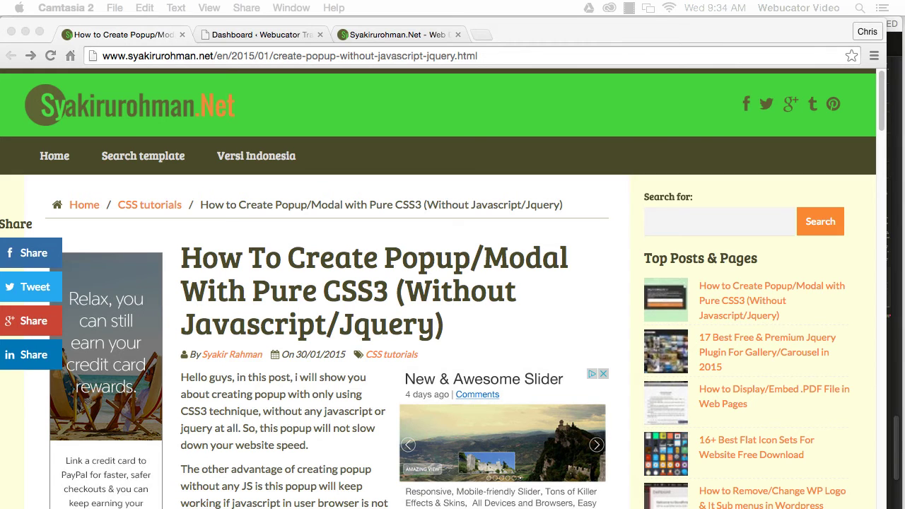
# - Scroll the tutorial down to the popup CSS code and its colour and 600px width notes
pyautogui.click(883, 124)
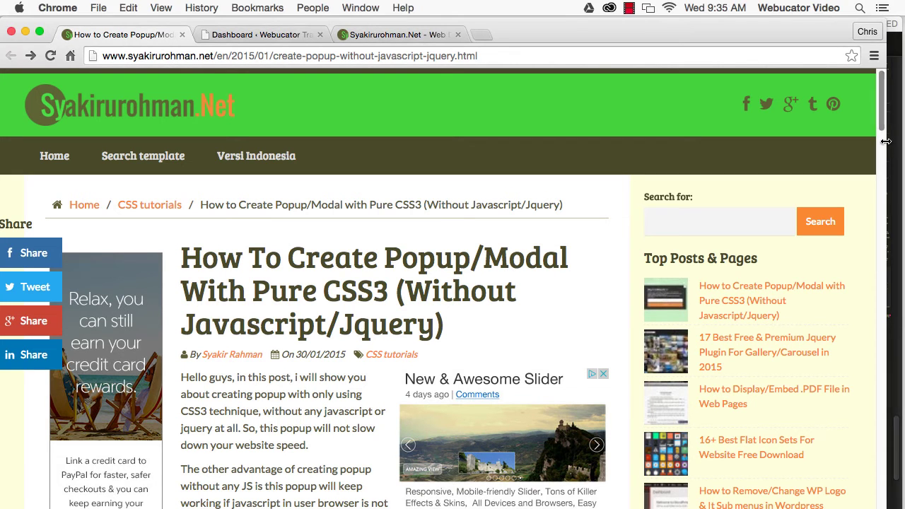
pyautogui.scroll(-2, 881, 141)
pyautogui.moveTo(879, 141); pyautogui.dragTo(880, 214)
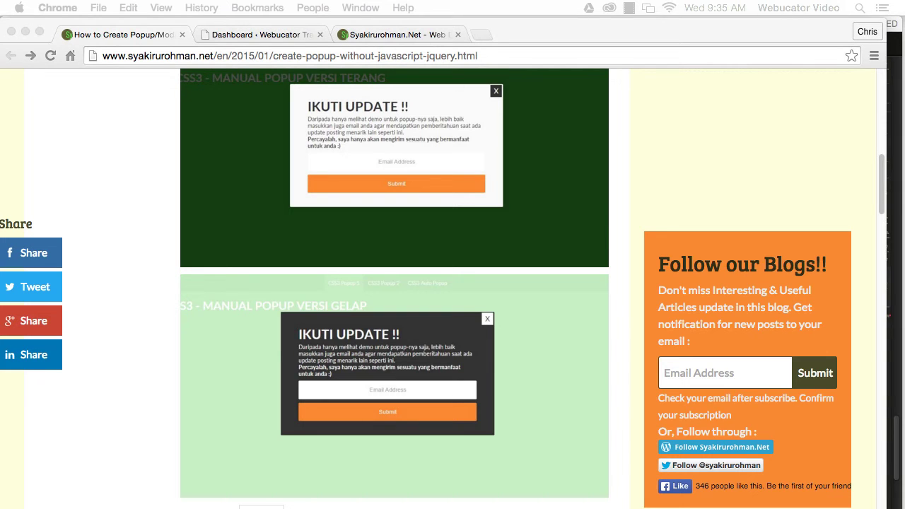
pyautogui.click(882, 170)
pyautogui.moveTo(882, 170); pyautogui.dragTo(883, 234)
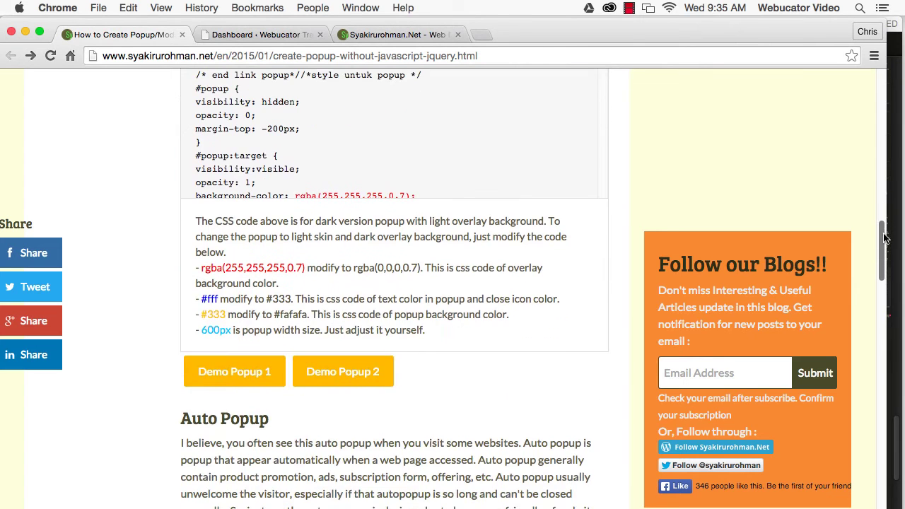
# - Try Demo Popup 1: show its dark IKUTI UPDATE !! popup, close it, and return to the article
pyautogui.click(247, 365)
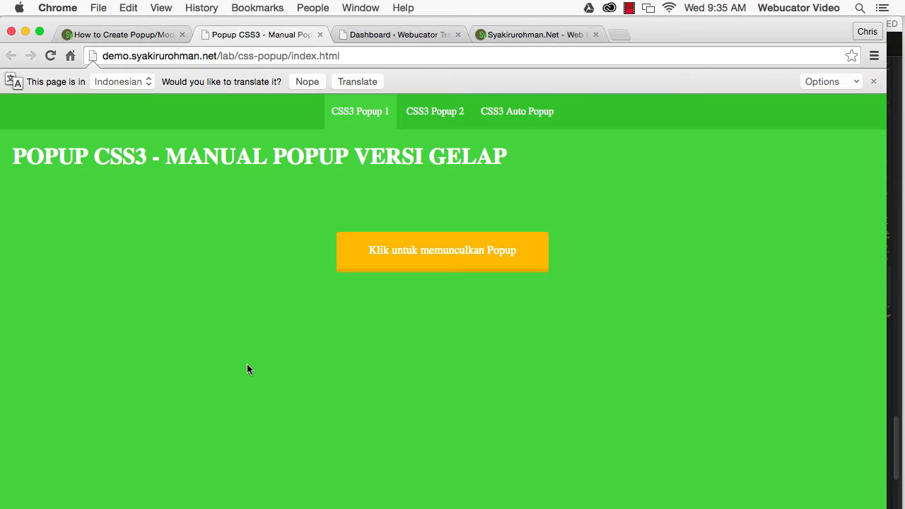
pyautogui.click(399, 262)
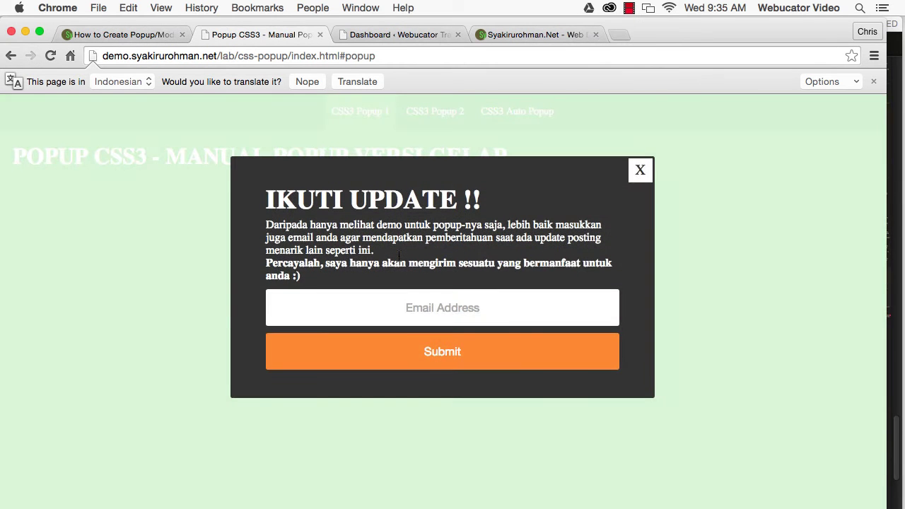
pyautogui.click(9, 57)
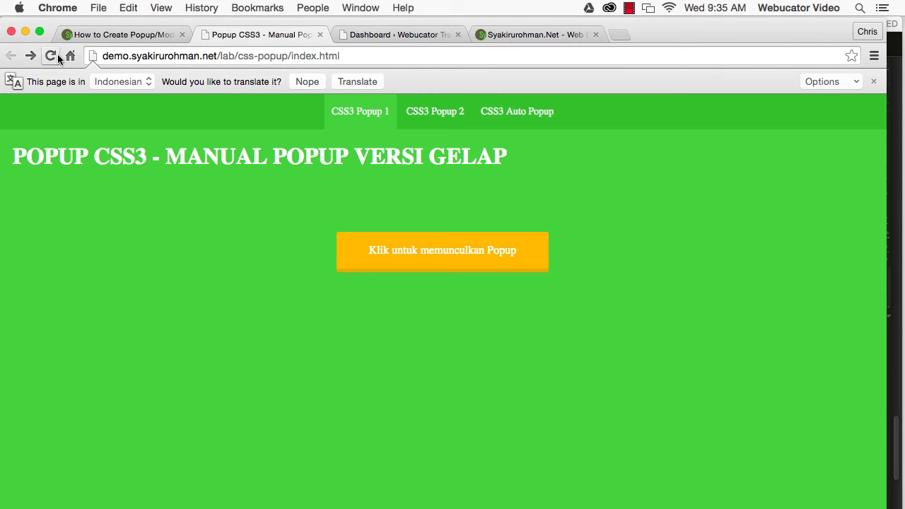
pyautogui.click(144, 35)
# - Try Demo Popup 2: show the light IKUTI UPDATE !! popup, close it with X, and return to the article
pyautogui.click(341, 371)
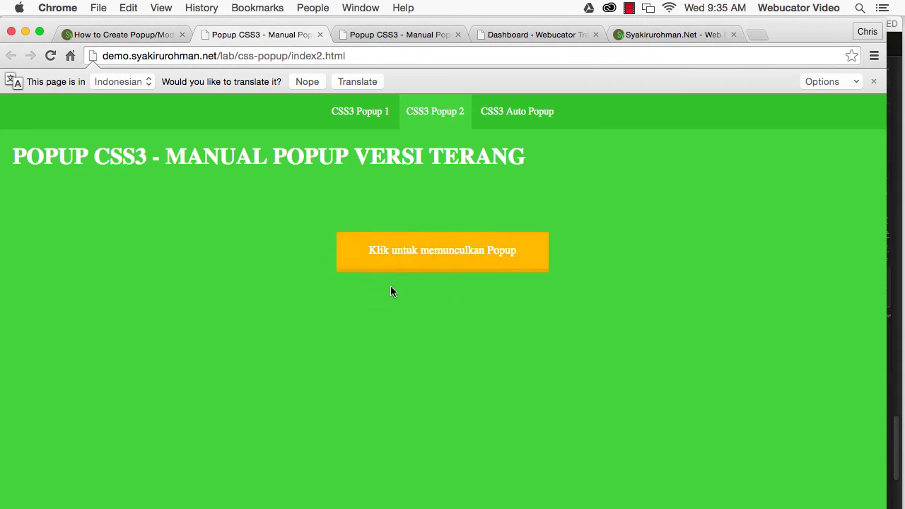
pyautogui.click(400, 259)
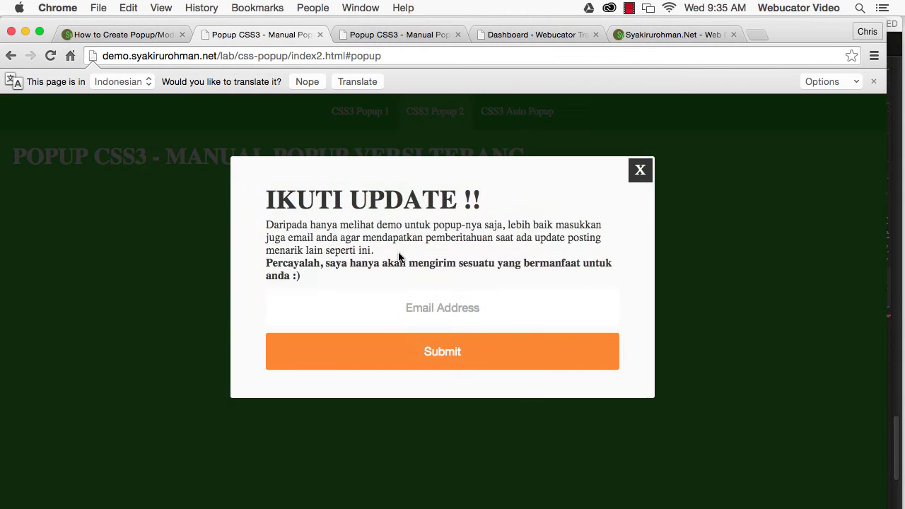
pyautogui.click(640, 172)
pyautogui.click(140, 36)
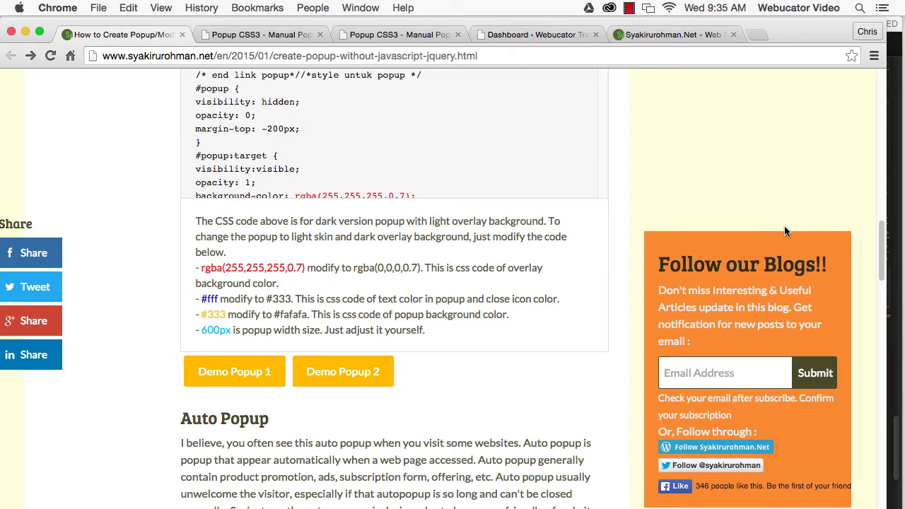
# - Scroll down to the Auto Popup section and open the Auto Popup Demo in a new tab
pyautogui.scroll(-5, 885, 269)
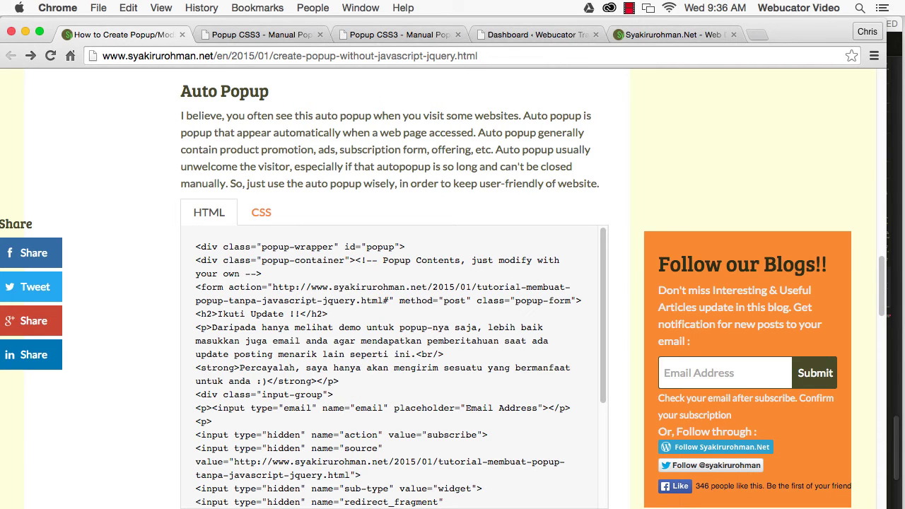
pyautogui.scroll(-5, 396, 339)
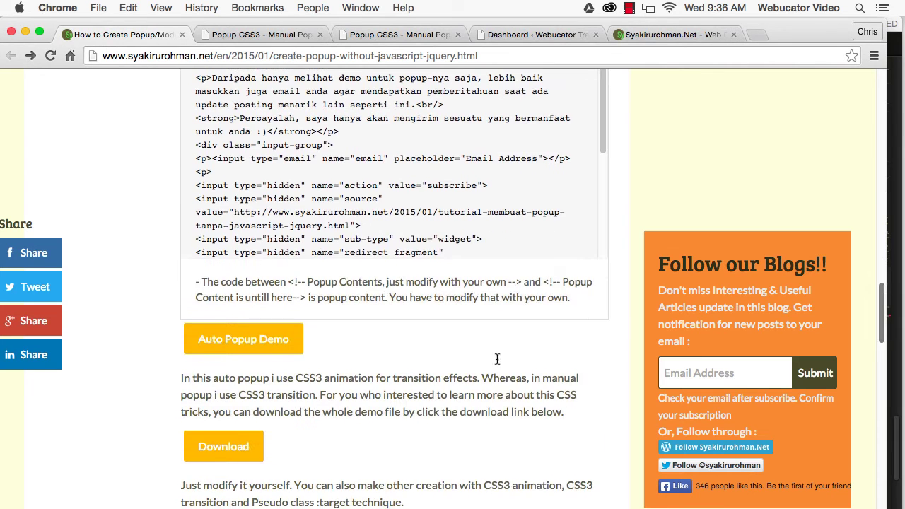
pyautogui.click(211, 349)
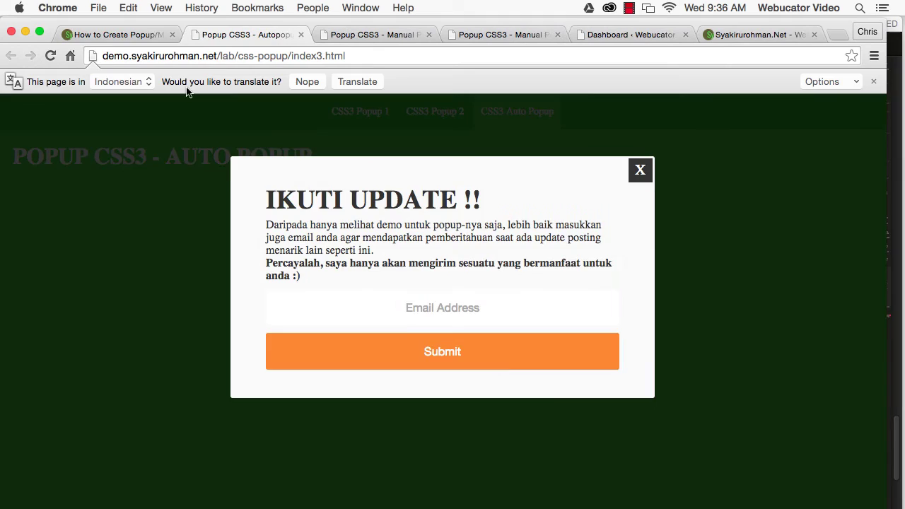
# - Read through the auto popup's CSS, including keyframes and #popup rules, down to the download and Blogger/WordPress steps
pyautogui.click(111, 31)
pyautogui.scroll(5, 396, 282)
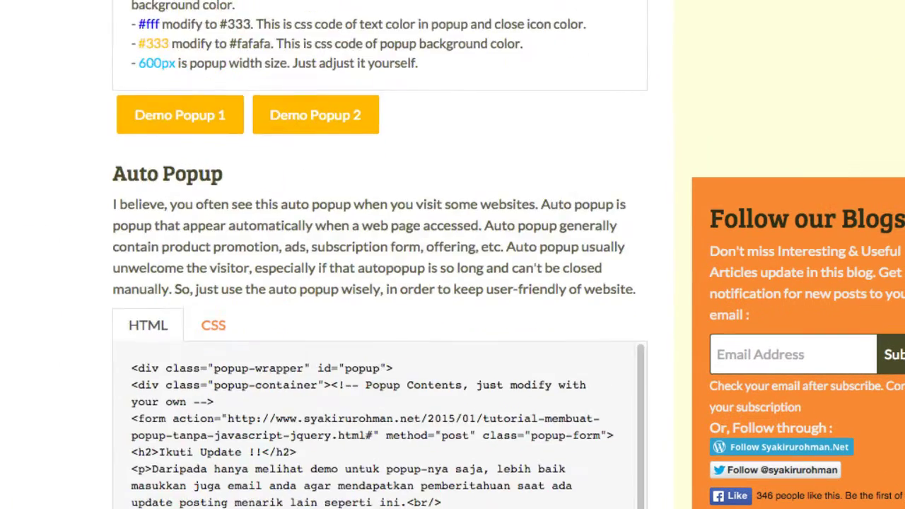
pyautogui.scroll(-3, 396, 283)
pyautogui.scroll(-1, 258, 81)
pyautogui.click(214, 71)
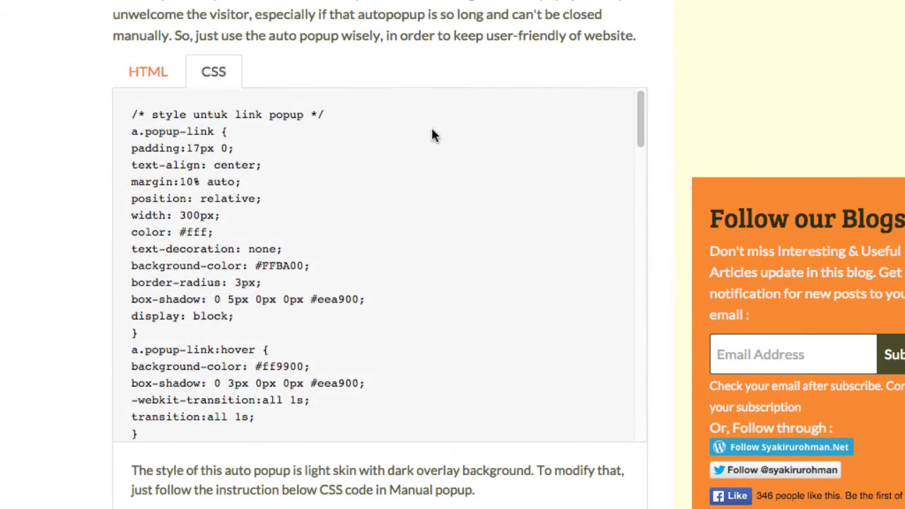
pyautogui.moveTo(642, 126); pyautogui.dragTo(644, 188)
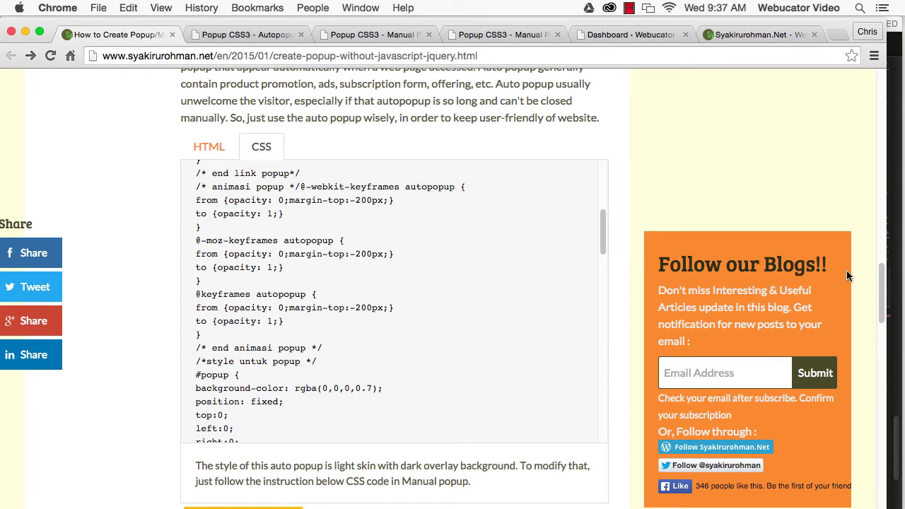
pyautogui.moveTo(882, 285); pyautogui.dragTo(889, 321)
pyautogui.scroll(-1, 889, 321)
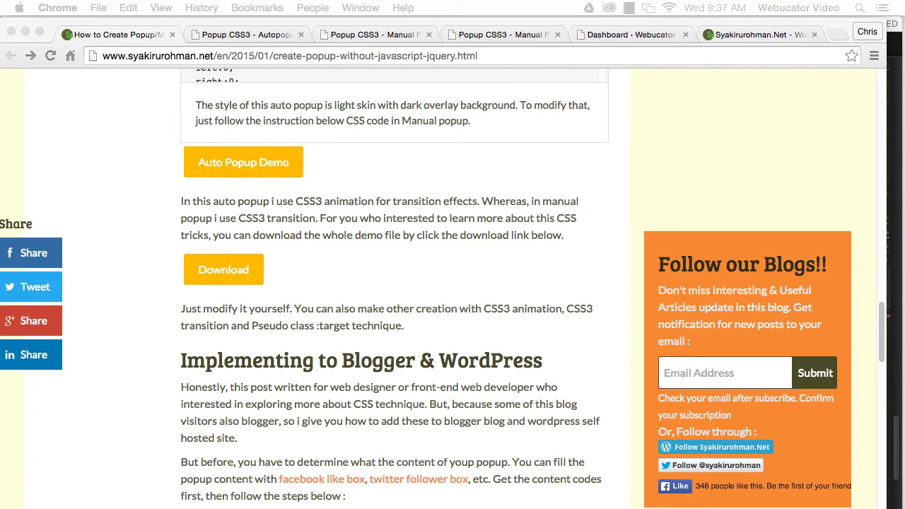
# - Open the WordPress theme file editor from the dashboard
pyautogui.click(620, 34)
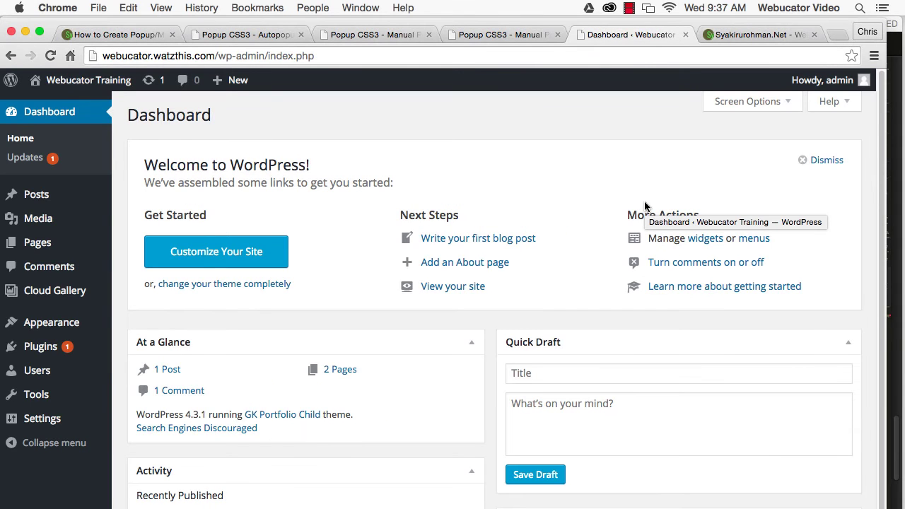
pyautogui.moveTo(90, 336)
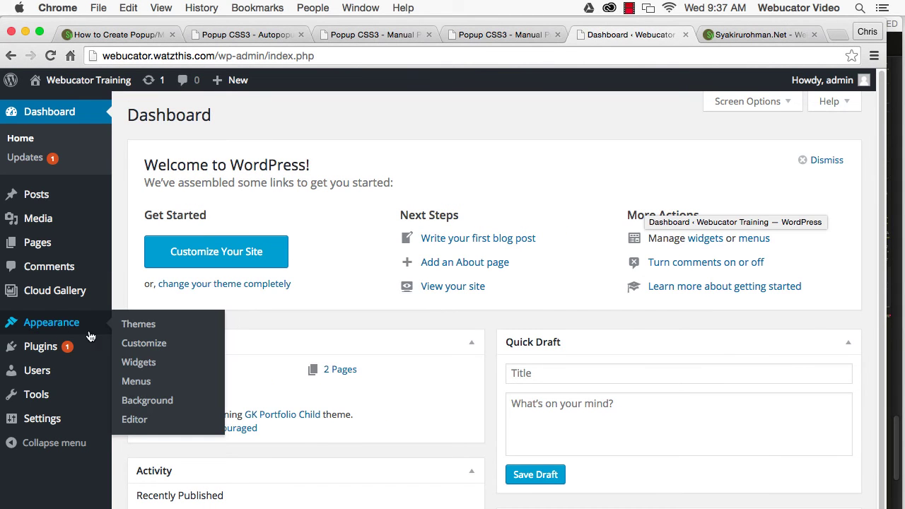
pyautogui.click(134, 420)
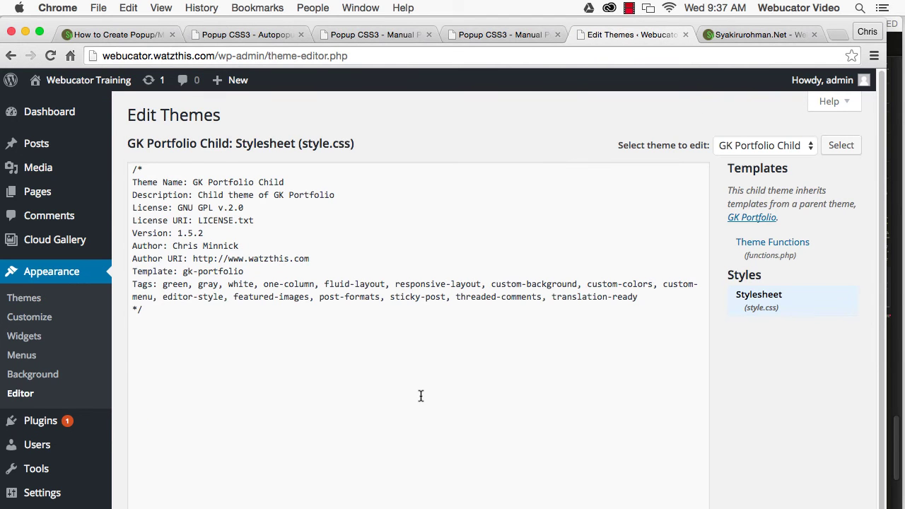
# - Load the GK Portfolio parent theme's files and open its Header (header.php) template
pyautogui.click(780, 149)
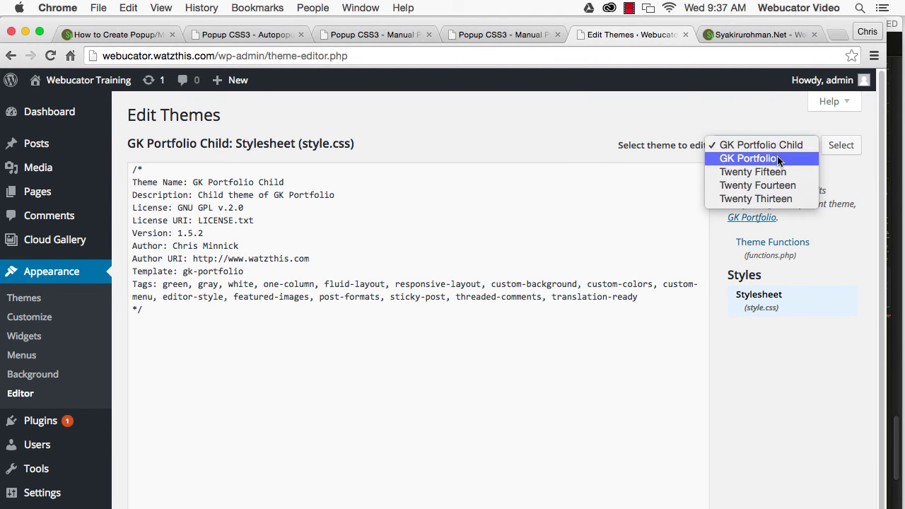
pyautogui.click(780, 160)
pyautogui.click(835, 146)
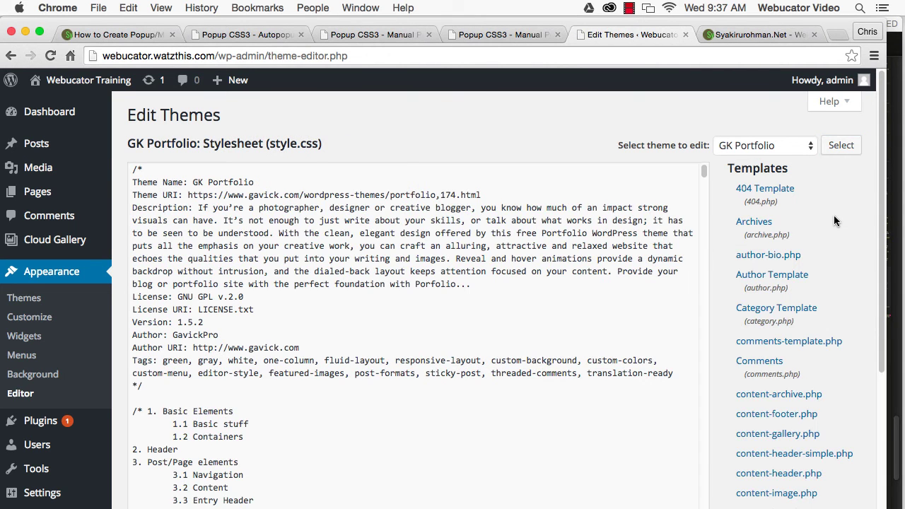
pyautogui.scroll(-10, 833, 215)
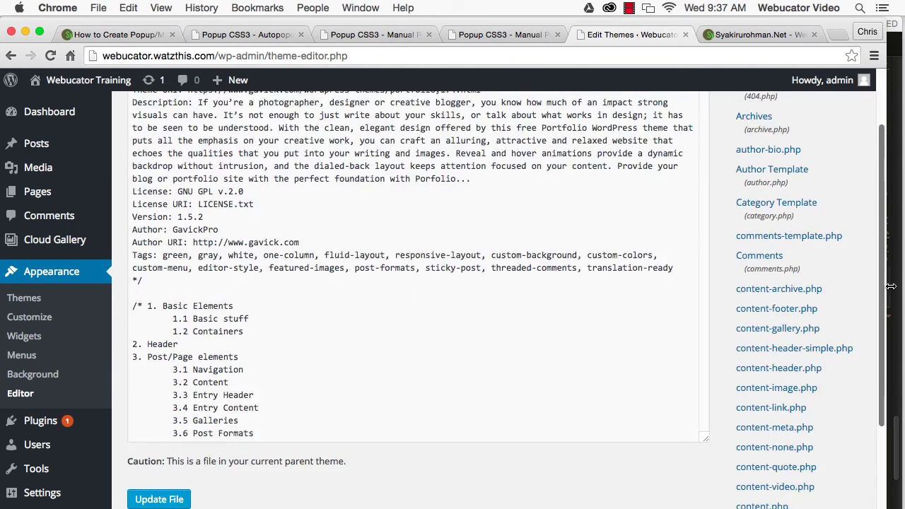
pyautogui.click(748, 385)
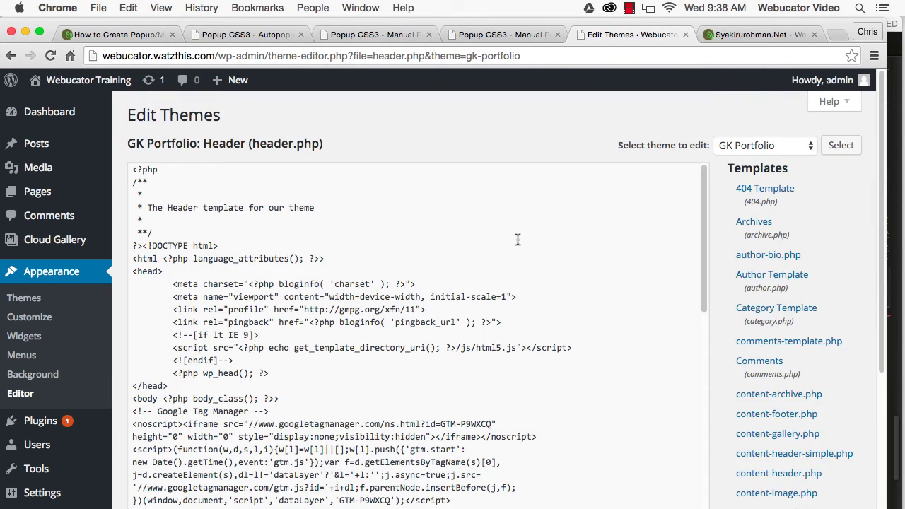
# - Select and copy the auto popup CSS code from the tutorial article
pyautogui.click(236, 35)
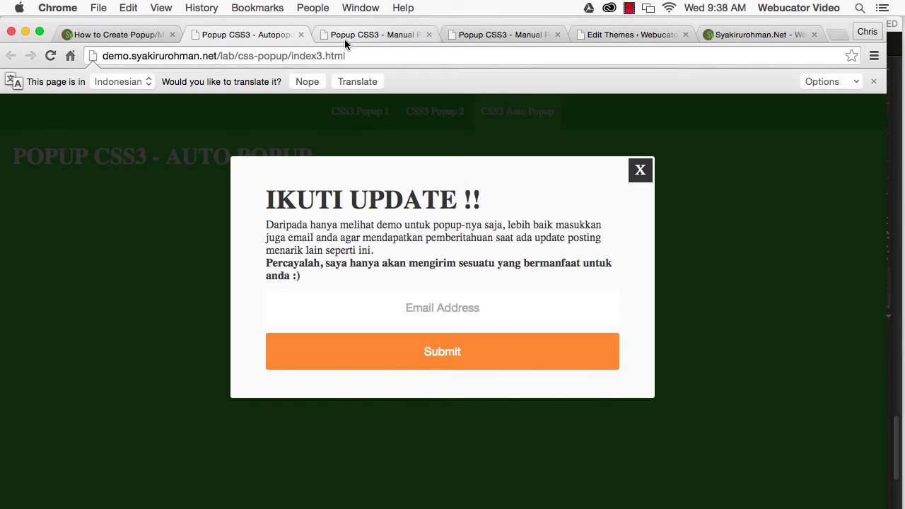
pyautogui.click(148, 39)
pyautogui.moveTo(886, 317); pyautogui.dragTo(882, 286)
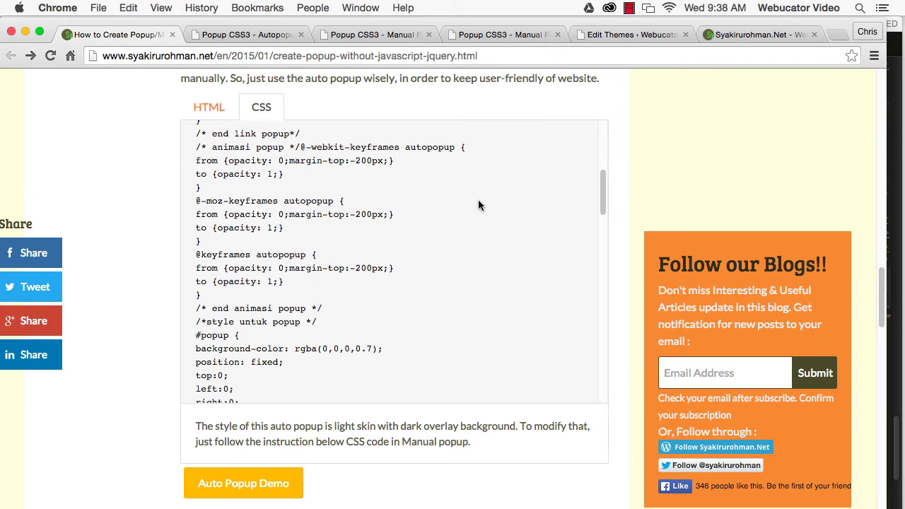
pyautogui.moveTo(604, 199); pyautogui.dragTo(604, 151)
pyautogui.moveTo(195, 144); pyautogui.dragTo(333, 390)
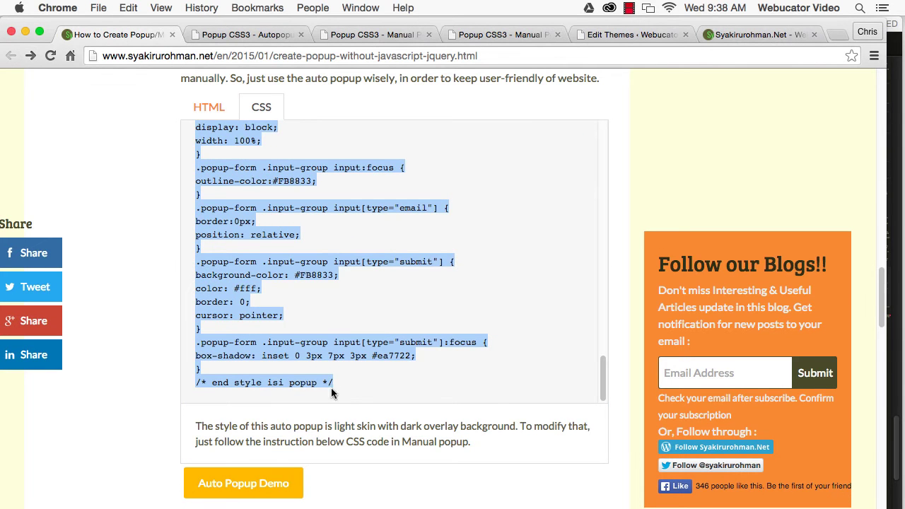
# - Paste the CSS into header.php after the IE conditional, wrapped in <style> and </style> tags
pyautogui.click(629, 33)
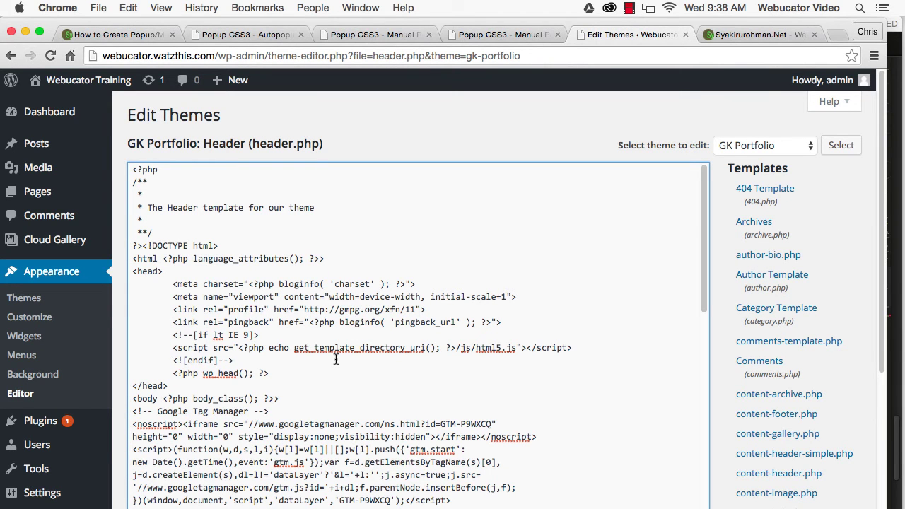
pyautogui.press('Return')
pyautogui.write('<style>')
pyautogui.press('Return')
pyautogui.press('super+v')
pyautogui.write('</')
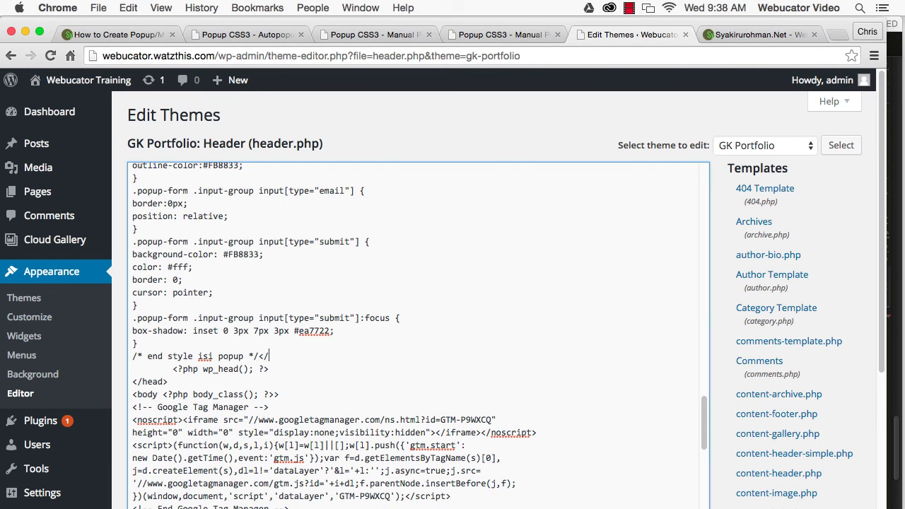
pyautogui.write('style>')
pyautogui.press('Left')
pyautogui.press('Left')
pyautogui.press('Left')
pyautogui.press('Left')
pyautogui.press('Left')
pyautogui.press('Left')
pyautogui.press('Left')
pyautogui.press('Left')
pyautogui.press('Return')
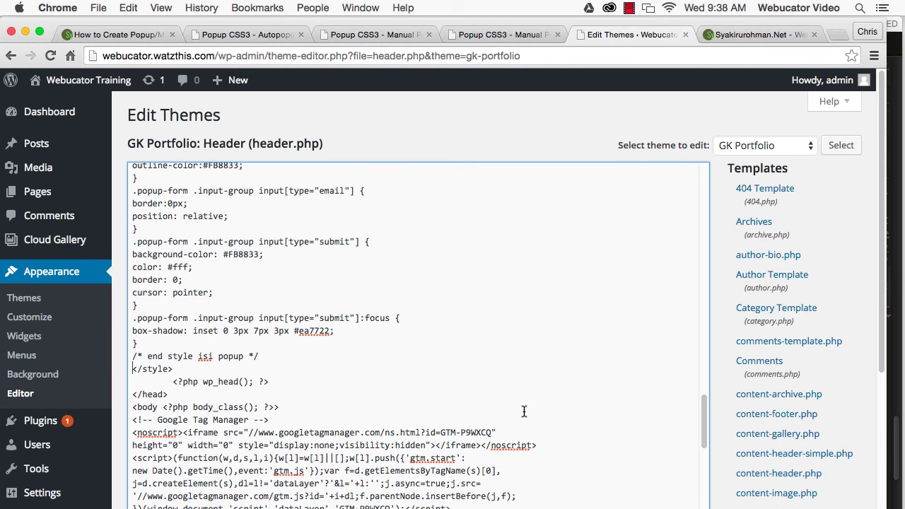
# - Select and copy the popup's HTML markup from the tutorial's HTML code tab
pyautogui.click(114, 32)
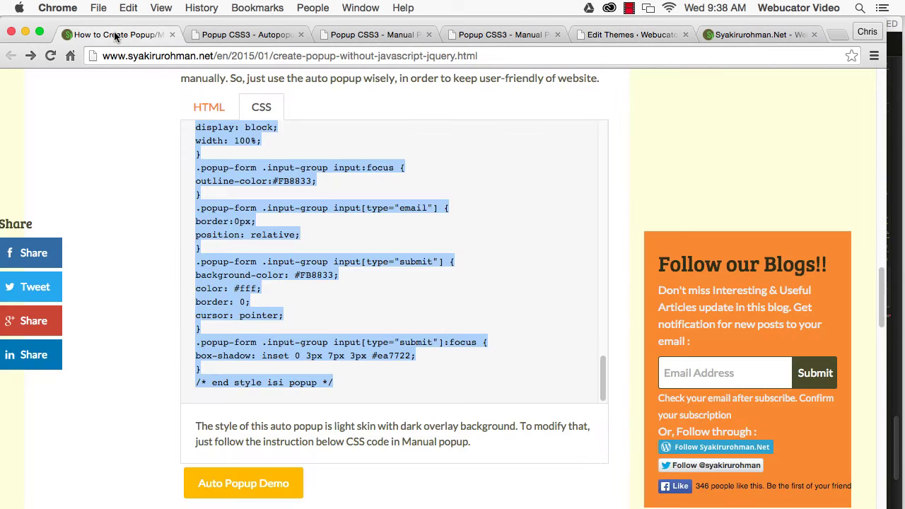
pyautogui.click(209, 109)
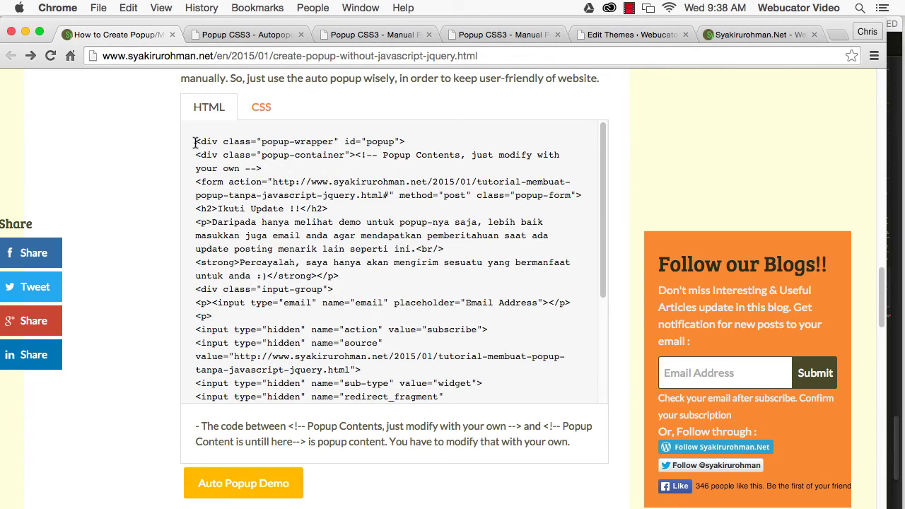
pyautogui.moveTo(196, 141); pyautogui.dragTo(328, 399)
pyautogui.press('super+c')
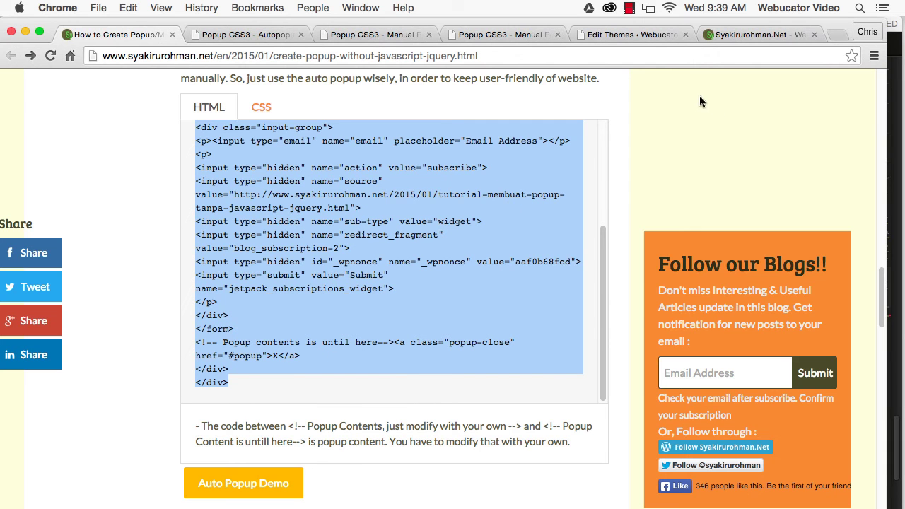
# - Paste the popup HTML after <div id="main"> in header.php and save the file with Update File
pyautogui.scroll(-5, 706, 471)
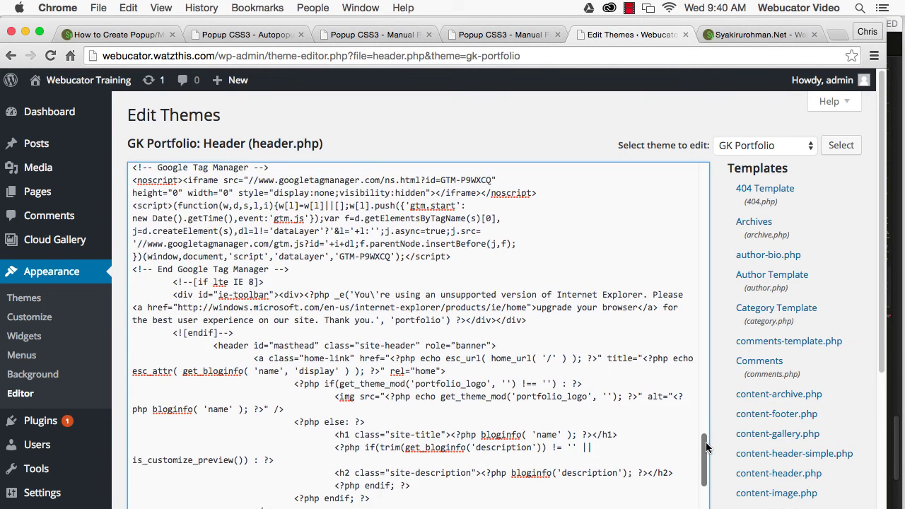
pyautogui.scroll(-4, 710, 476)
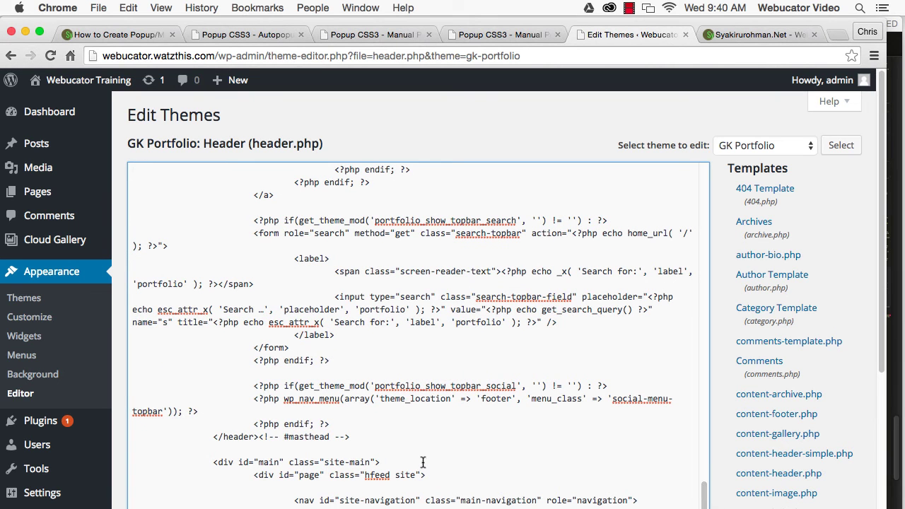
pyautogui.press('Return')
pyautogui.press('super+v')
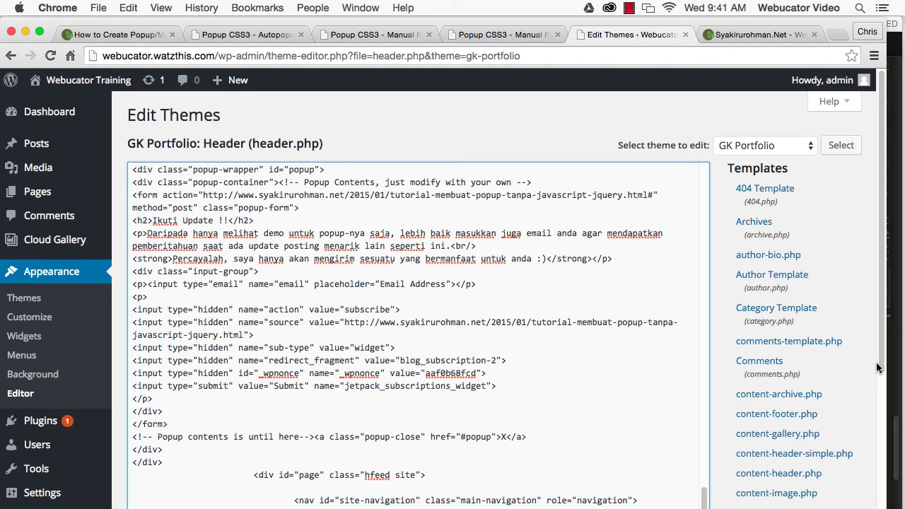
pyautogui.scroll(-8, 377, 476)
pyautogui.click(166, 433)
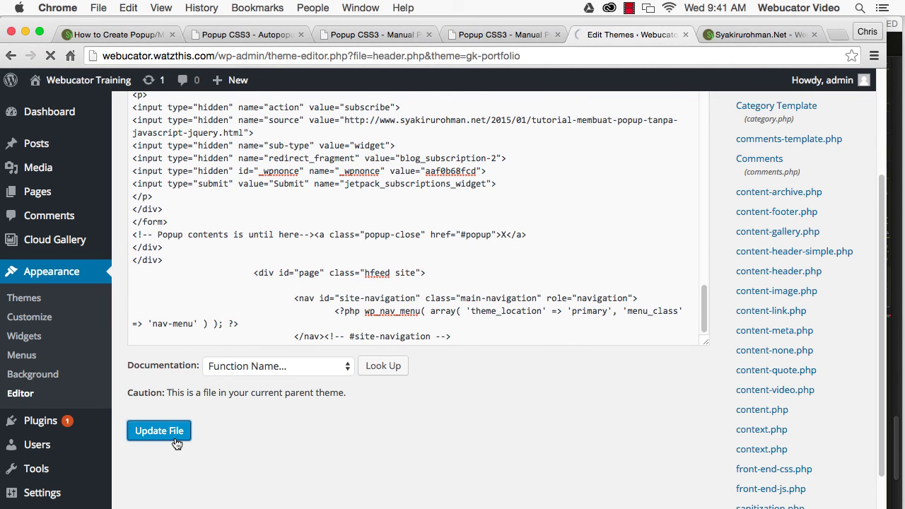
# - Visit the live site to confirm the IKUTI UPDATE popup, then bring up the Syakirurohman.Net home page
pyautogui.moveTo(91, 86)
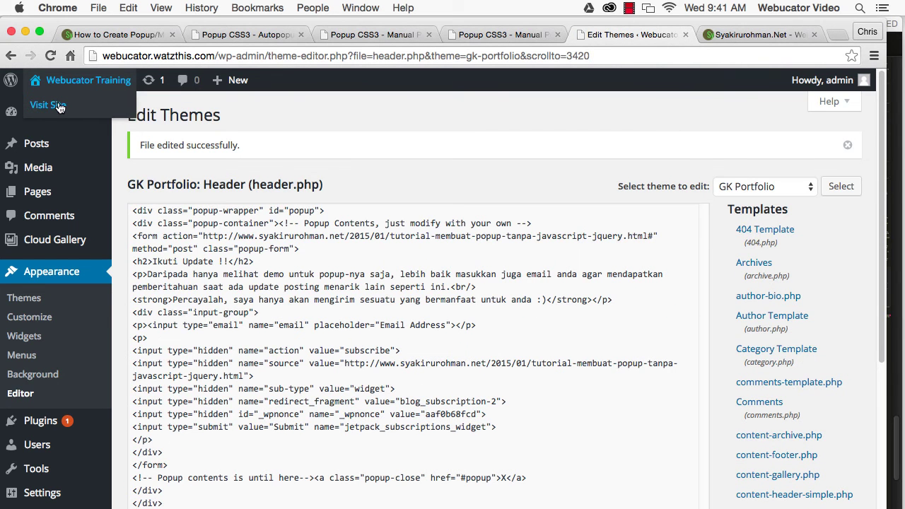
pyautogui.click(60, 107)
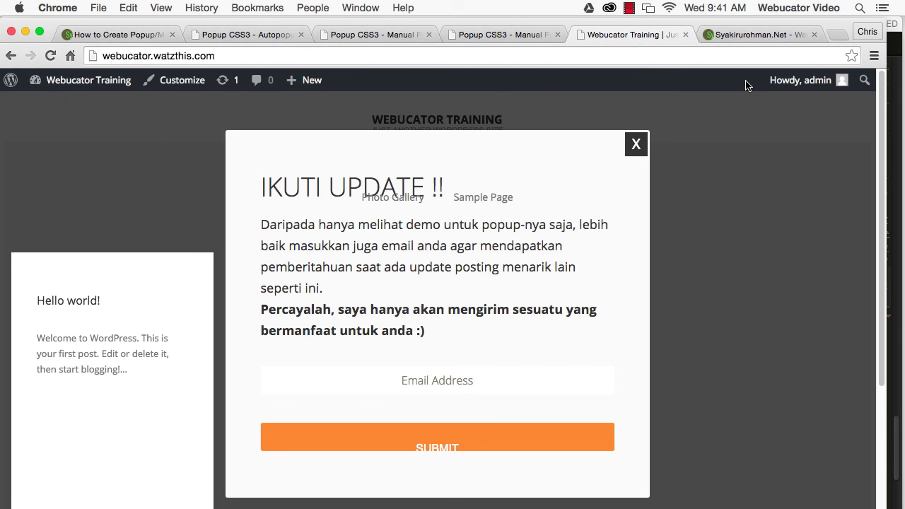
pyautogui.click(769, 35)
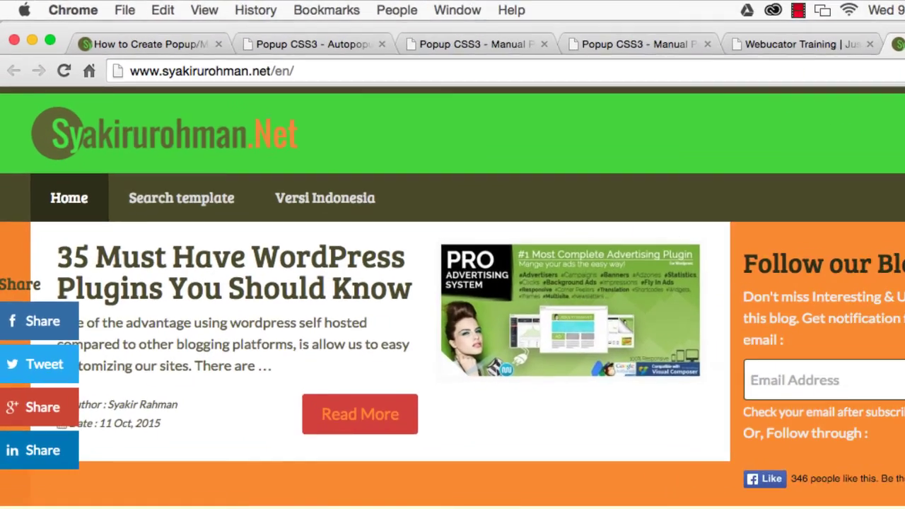